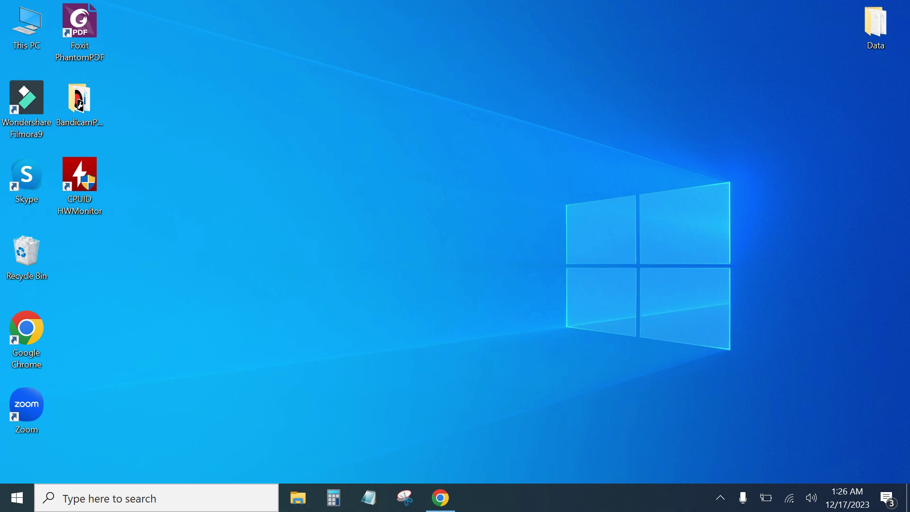
- Switch to Chrome and search Google for HWMONITOR
left_click(441, 498)
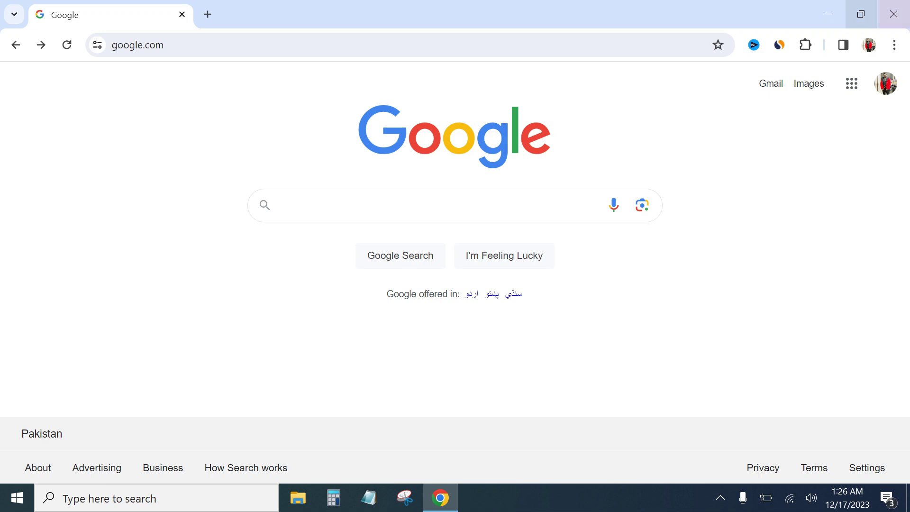
left_click(829, 14)
left_click(441, 497)
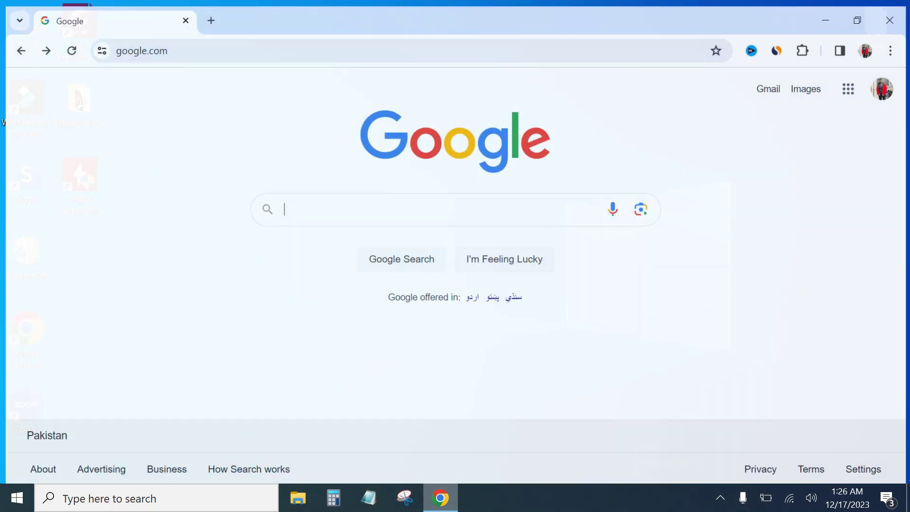
type("HWMO")
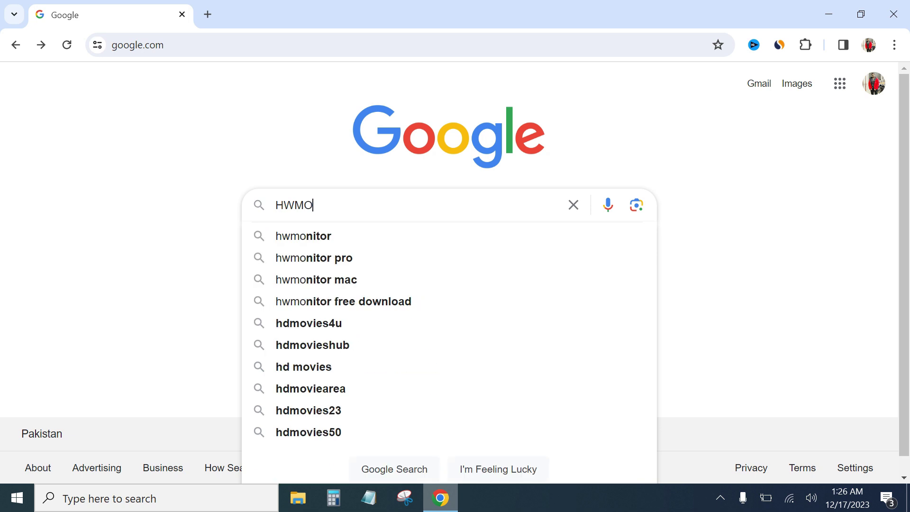
type("NITOR")
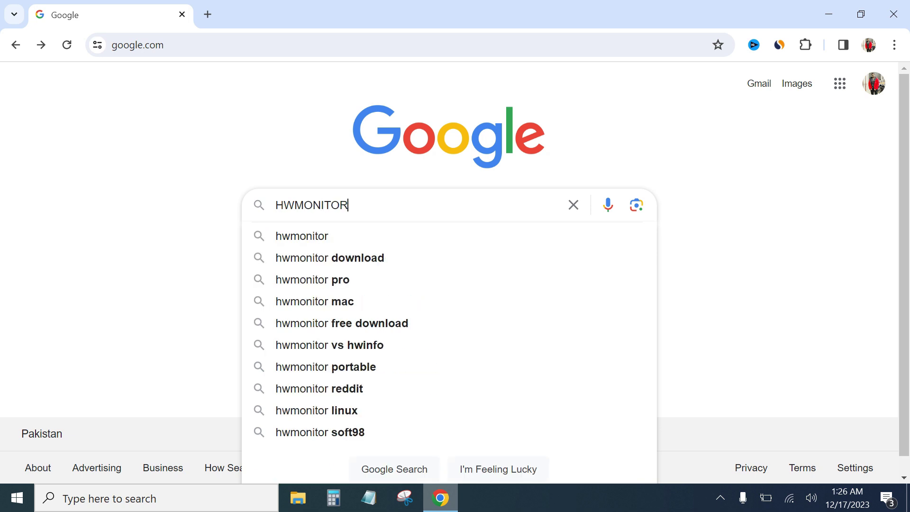
key("Return")
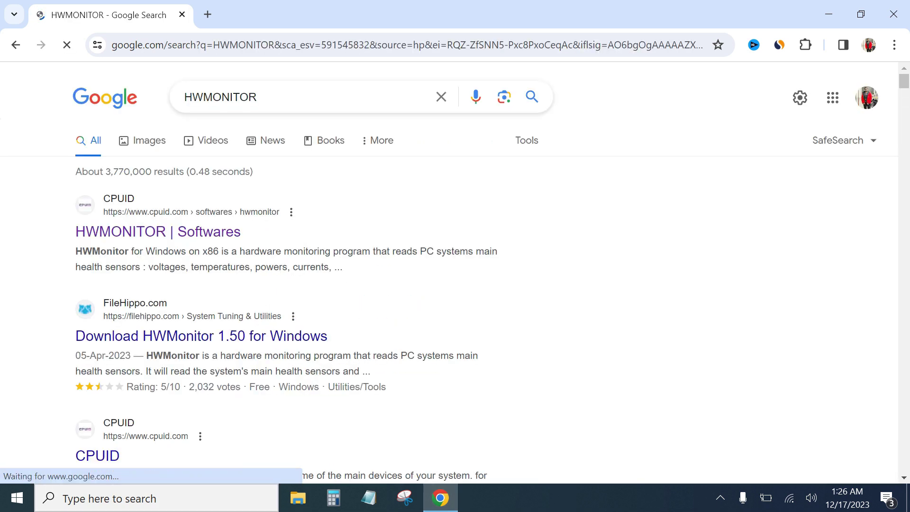
- Open CPUID's HWMonitor page from the search results and find the English setup download under Versions
left_click(157, 232)
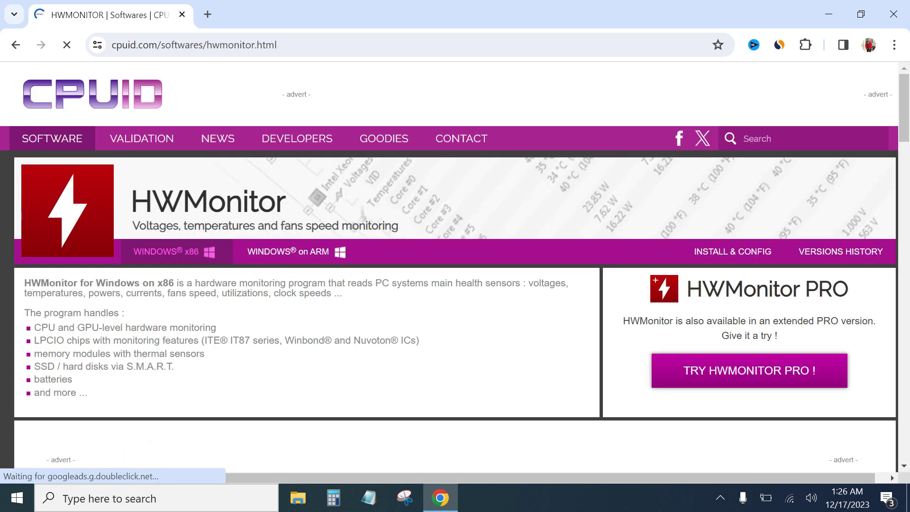
scroll(455, 266, "down", 6)
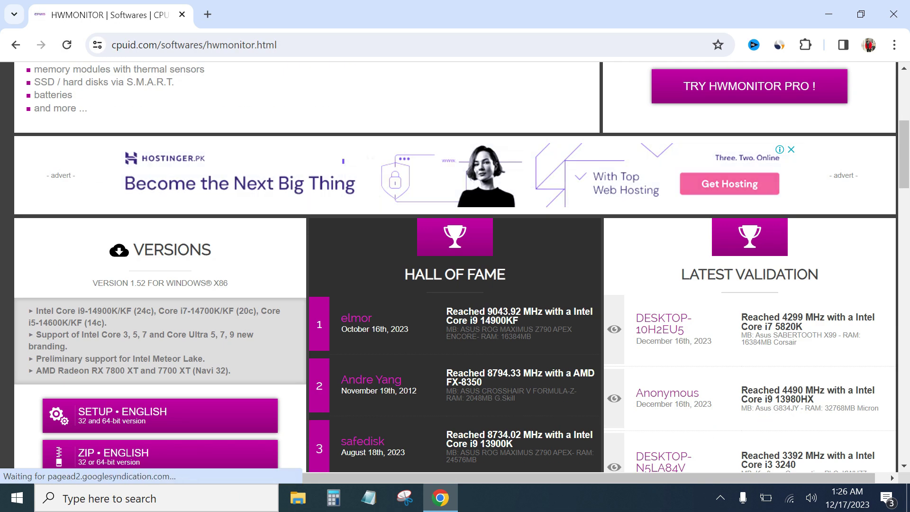
scroll(56, 271, "down", 3)
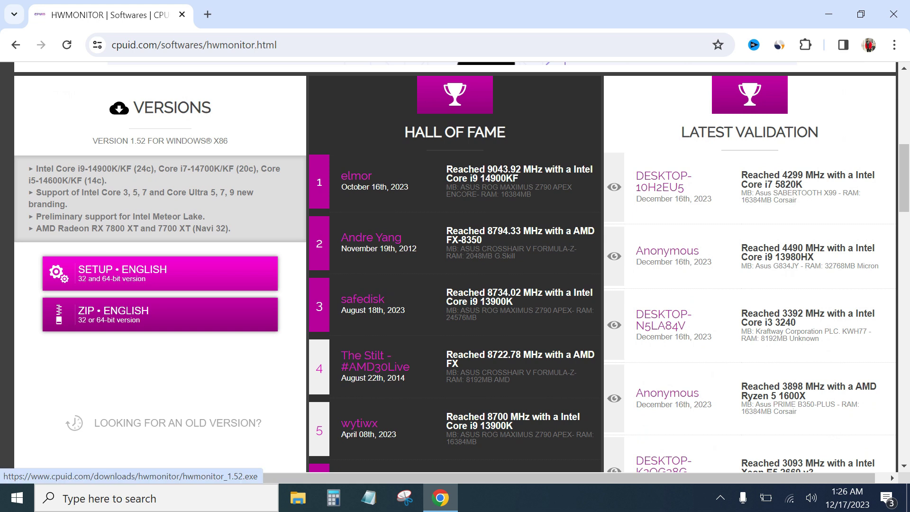
- Return to the desktop, refresh it and launch the installed CPUID HWMonitor
key("super+d")
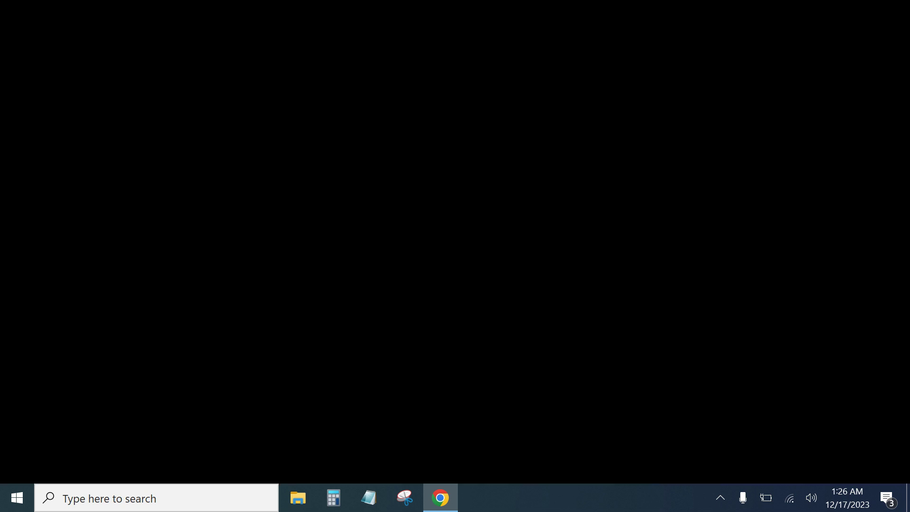
right_click(222, 237)
left_click(259, 279)
left_click(80, 180)
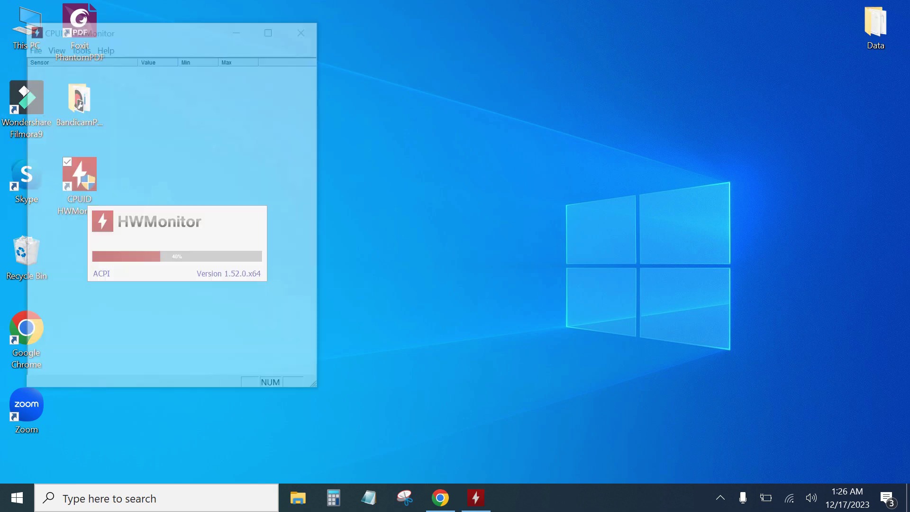
scroll(166, 218, "down", 3)
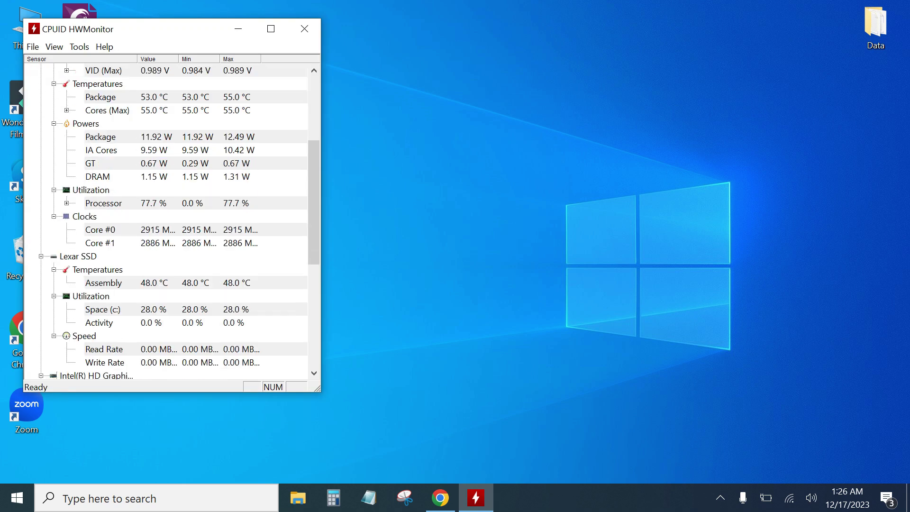
- Move the HWMonitor window toward the middle of the desktop, enlarge it and widen the Sensor column to fit the full names
left_click_drag(166, 29, 483, 83)
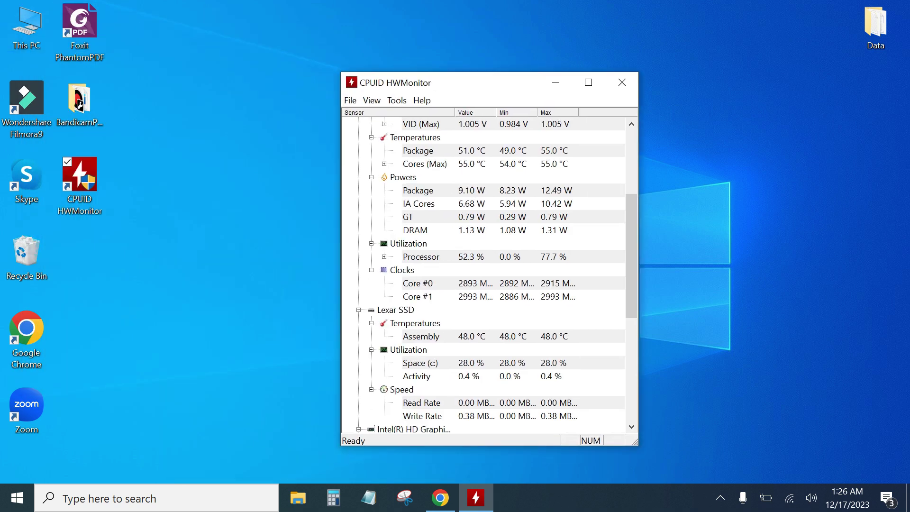
scroll(490, 275, "up", 4)
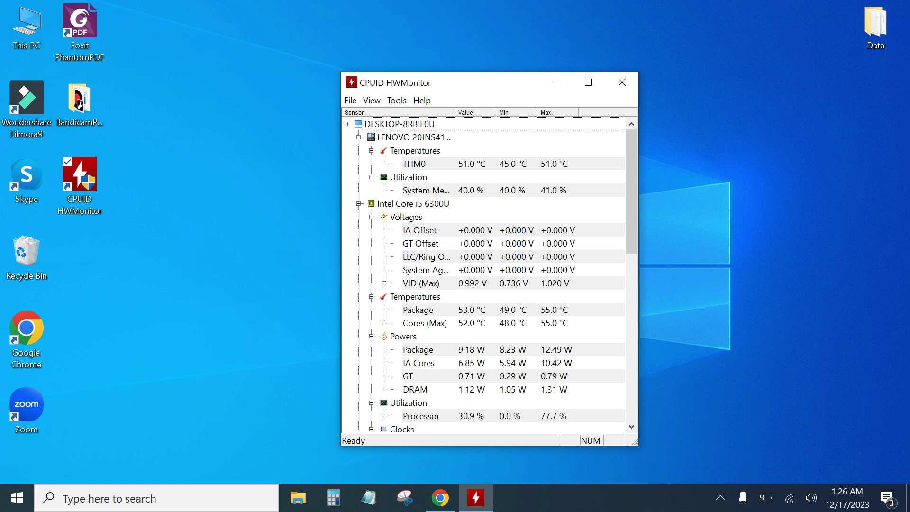
left_click_drag(340, 72, 205, 17)
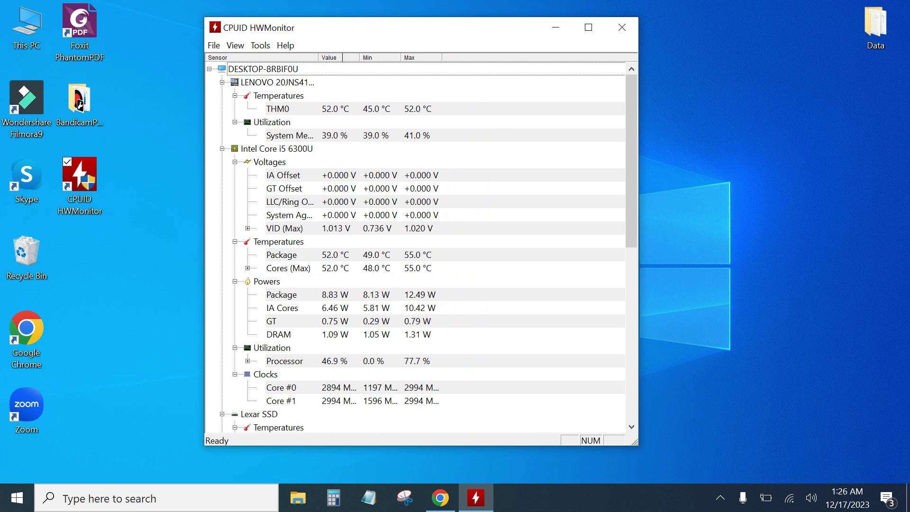
double_click(319, 57)
left_click(281, 82)
- Outline the LENOVO 20JNS41B00 entry with a red on-screen rectangle, and clear the annotation
key("ctrl+alt+d")
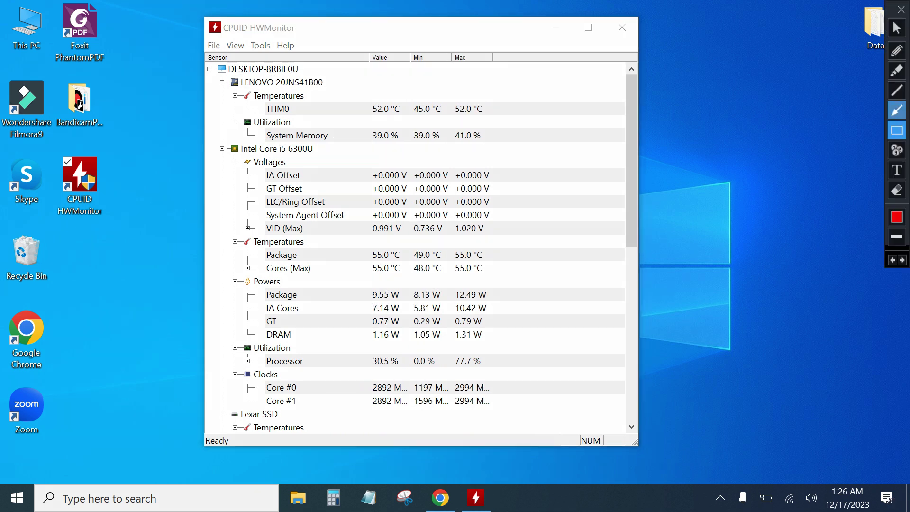
mouse_move(224, 74)
left_mouse_down()
mouse_move(240, 86)
mouse_move(354, 91)
left_mouse_up()
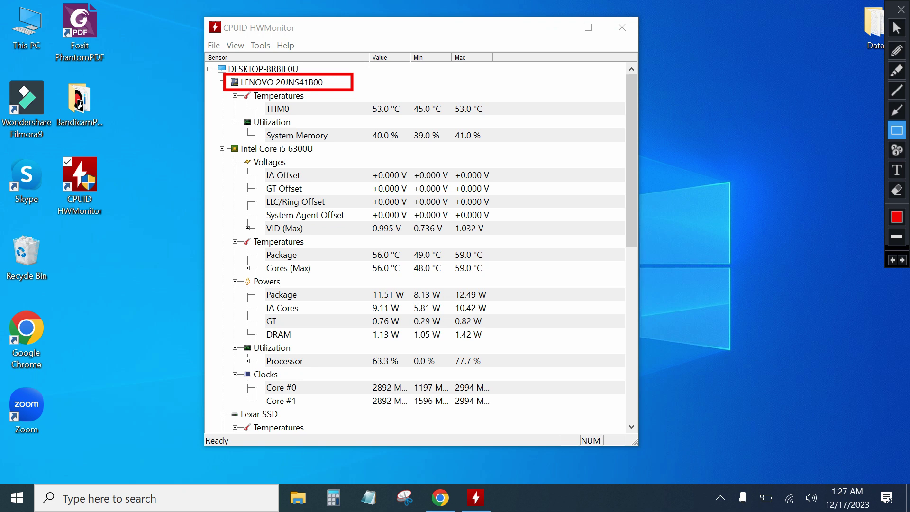
key("ctrl+alt+d")
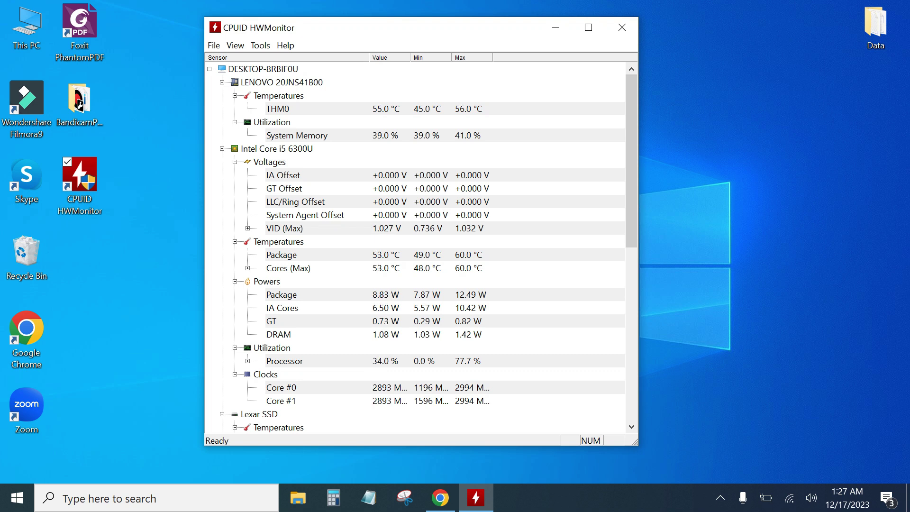
- Examine the Intel Core i5 6300U power readings row by row, from Package down to DRAM
left_click_drag(632, 162, 632, 199)
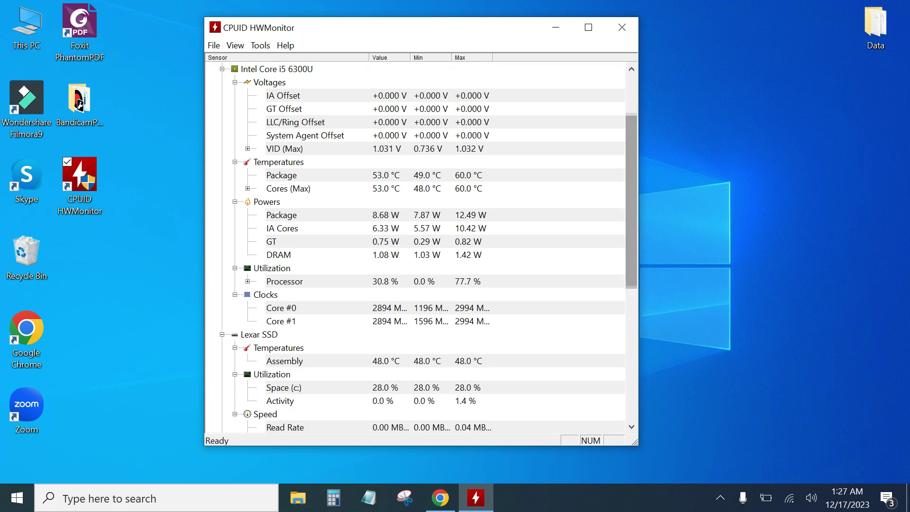
left_click(267, 201)
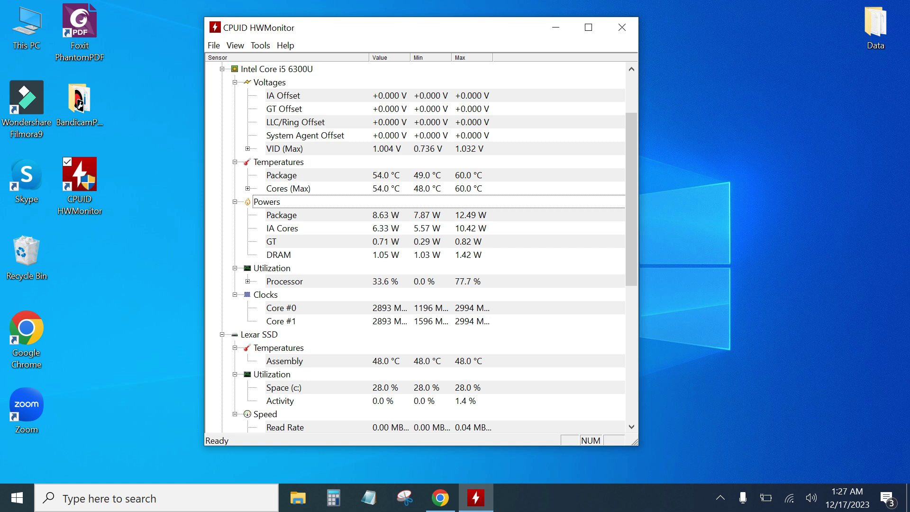
key("Down")
key("Down")
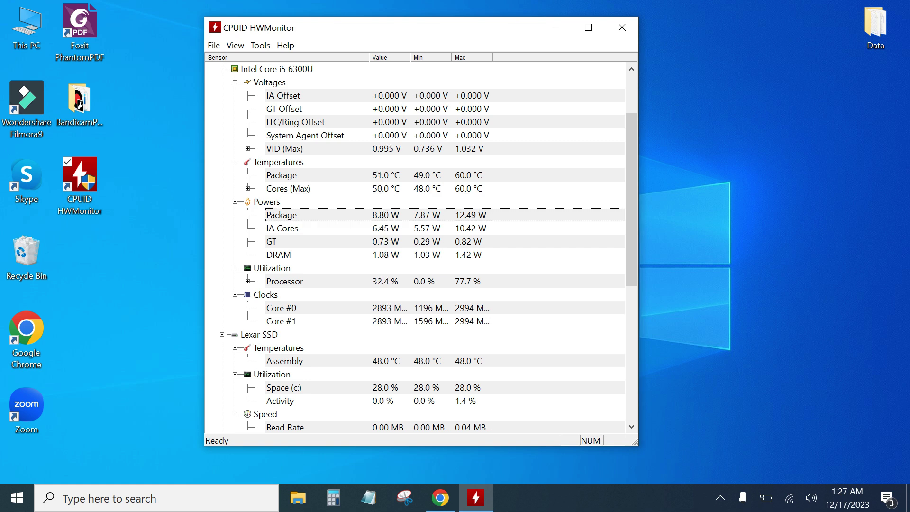
key("Down")
key("Down")
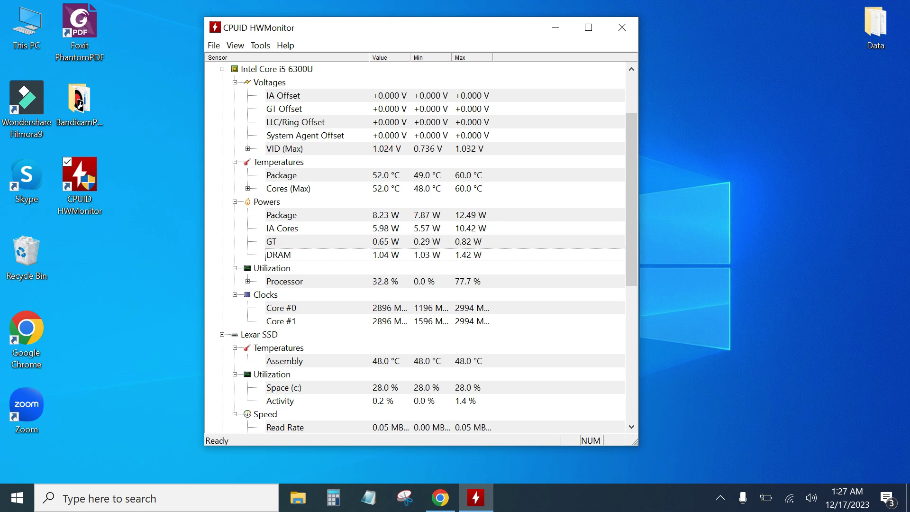
left_click(282, 215)
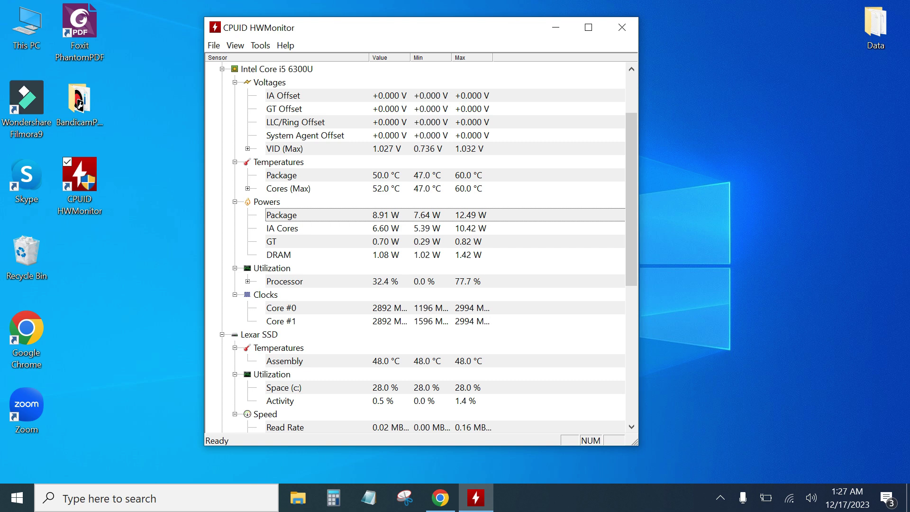
- Outline the processor's Powers section with a red on-screen rectangle, and clear the annotation
key("ctrl+alt+d")
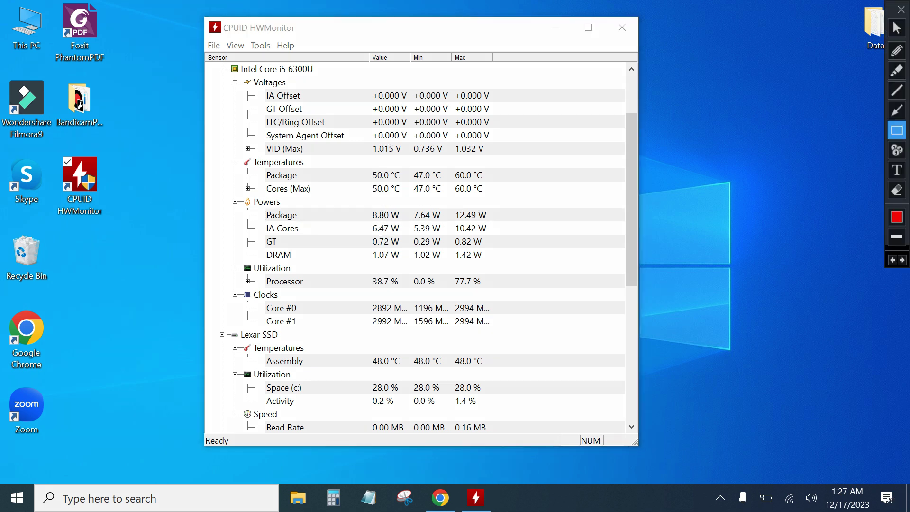
mouse_move(217, 191)
left_mouse_down()
mouse_move(370, 243)
mouse_move(533, 268)
mouse_move(528, 260)
left_mouse_up()
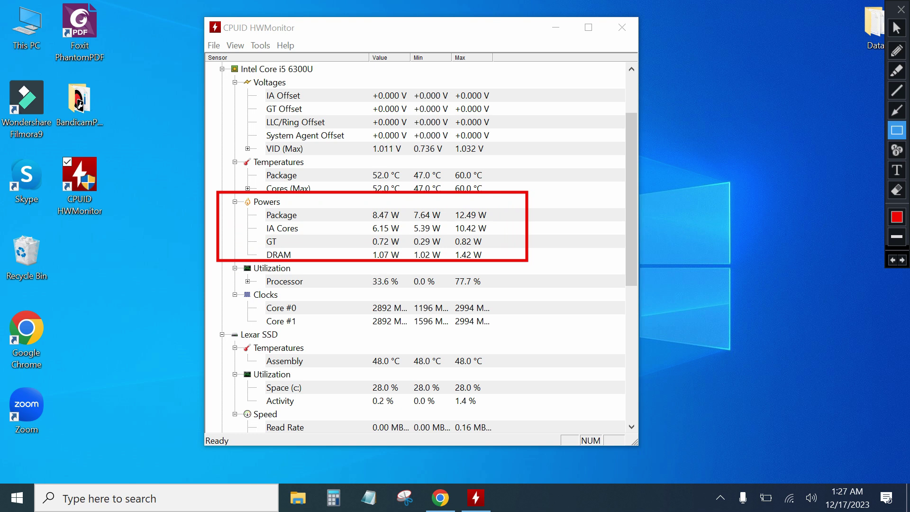
left_click_drag(527, 261, 528, 263)
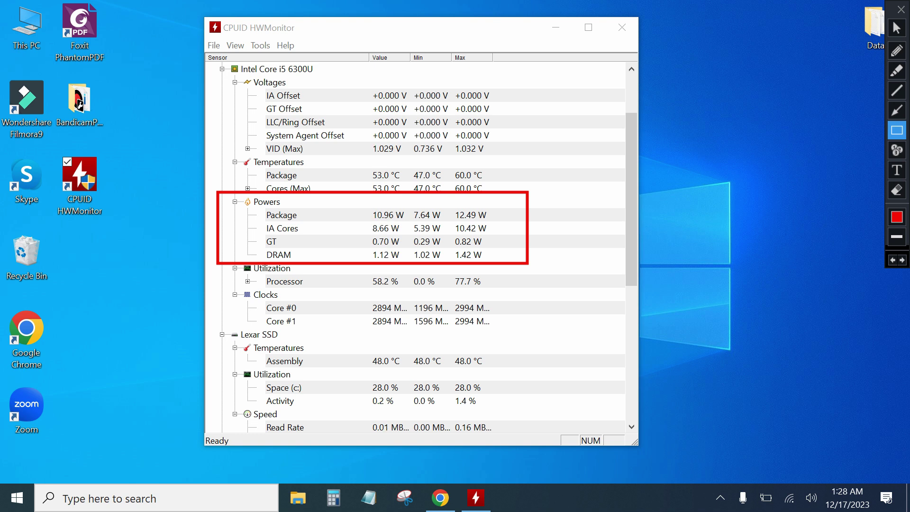
key("Escape")
- Examine the readings for the Lexar SSD, the Intel HD Graphics 520 and the 01AV424 battery
left_click_drag(632, 199, 631, 250)
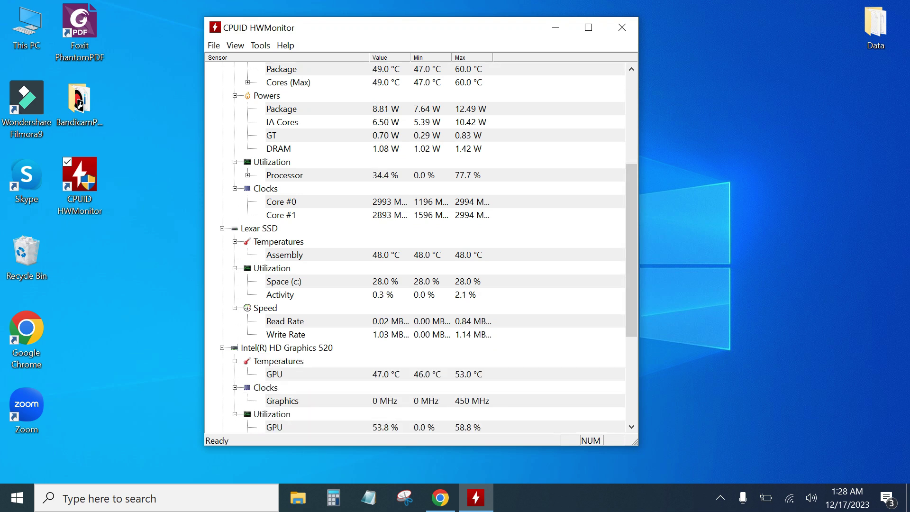
left_click(259, 228)
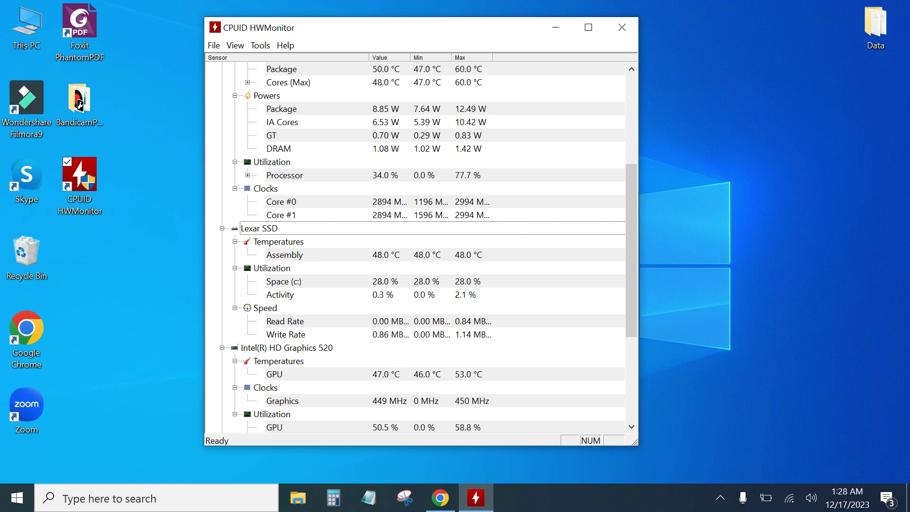
scroll(415, 246, "down", 3)
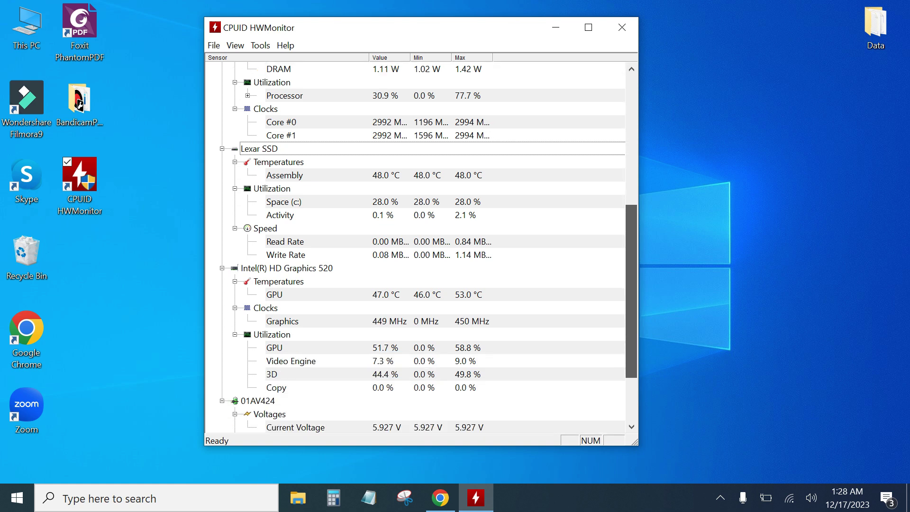
left_click_drag(632, 304, 632, 335)
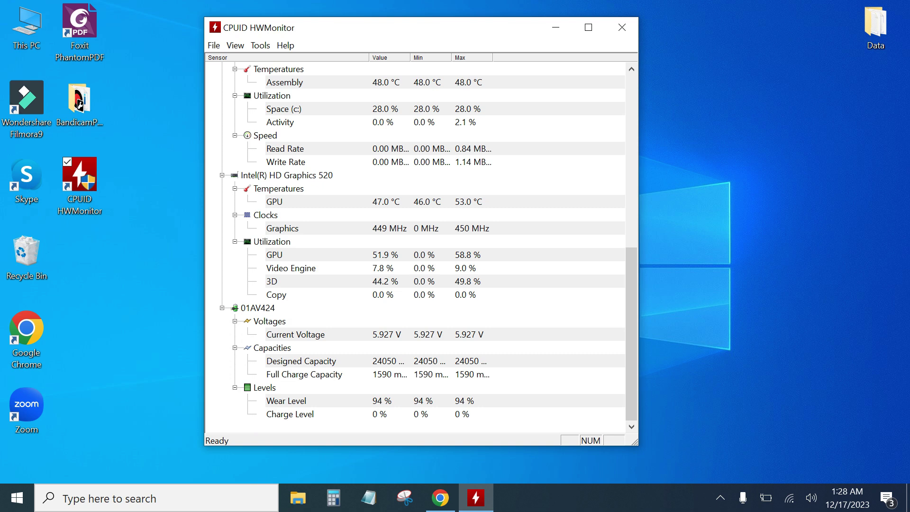
- Outline the 01AV424 battery's Voltages section with a red on-screen rectangle, and clear the annotation
key("ctrl+alt+d")
mouse_move(233, 313)
left_mouse_down()
mouse_move(470, 354)
mouse_move(539, 350)
mouse_move(536, 342)
left_mouse_up()
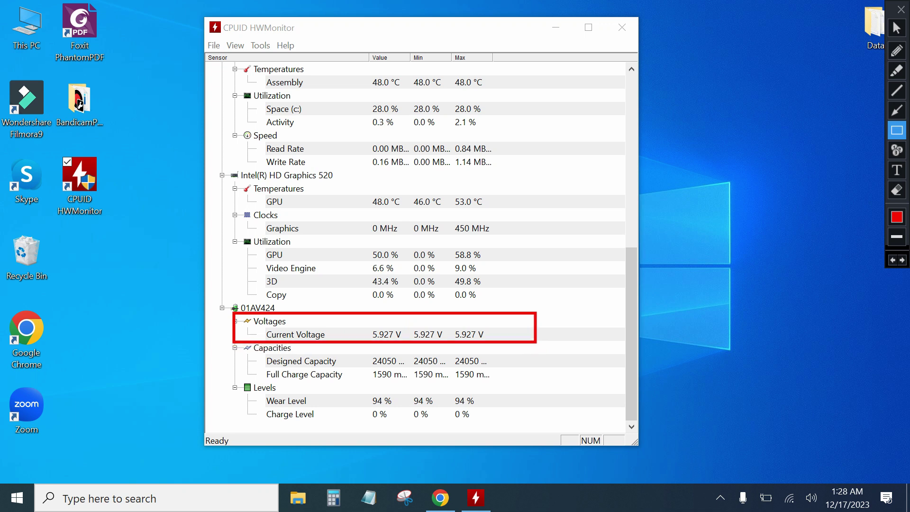
key("ctrl+alt+d")
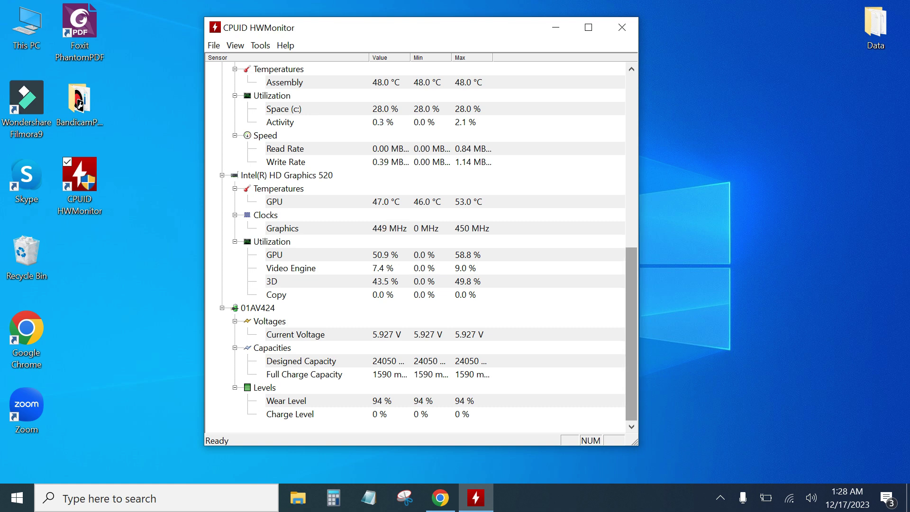
left_click_drag(632, 332, 631, 158)
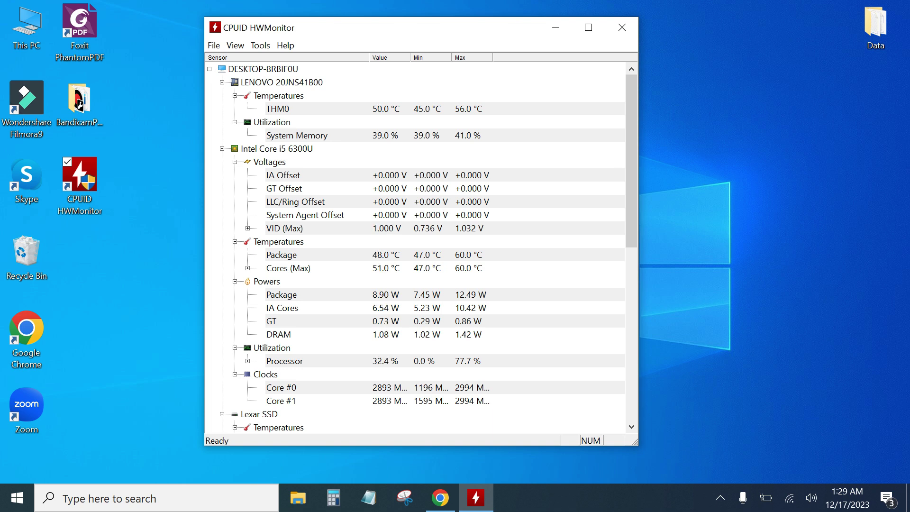
- Switch to Chrome and open the Google home page in a new tab
left_click(440, 498)
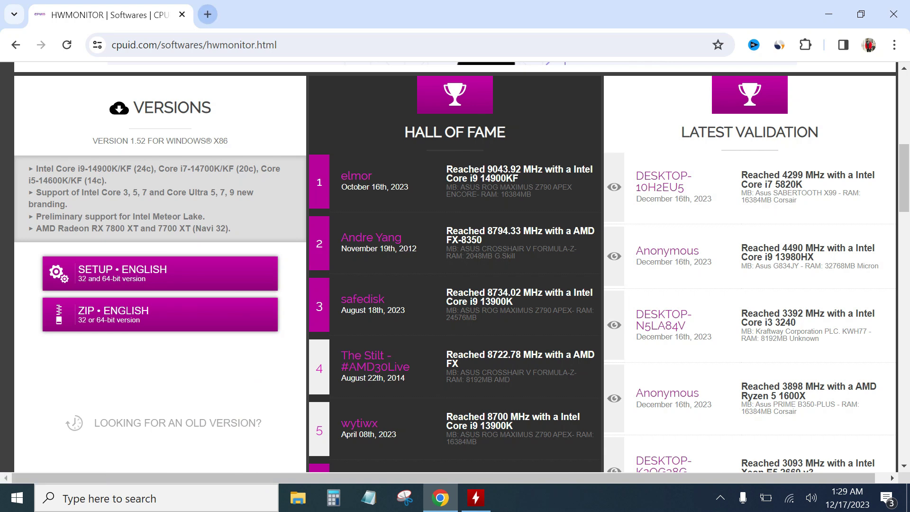
left_click(207, 14)
type("google")
key("Return")
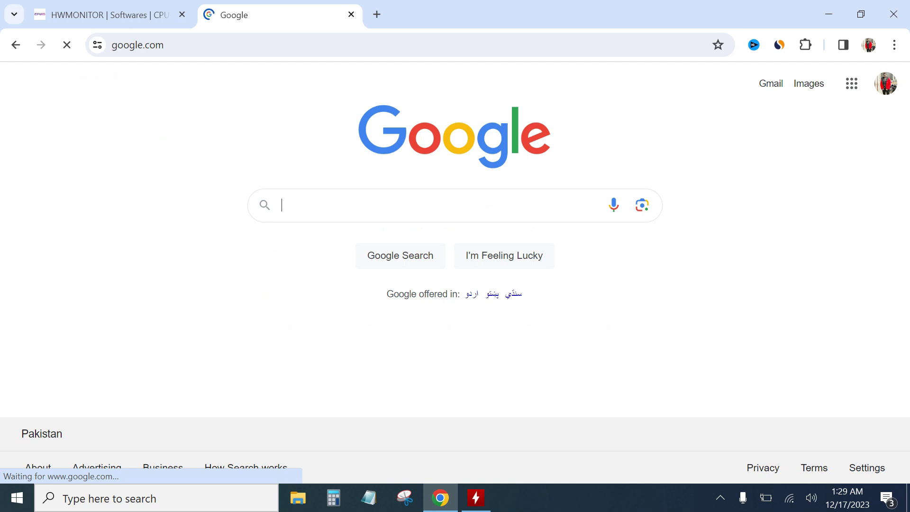
- Search Google for "run CPU stress test online" and open the CPU Expert stress test page
type("run CPU")
type("stress test onli")
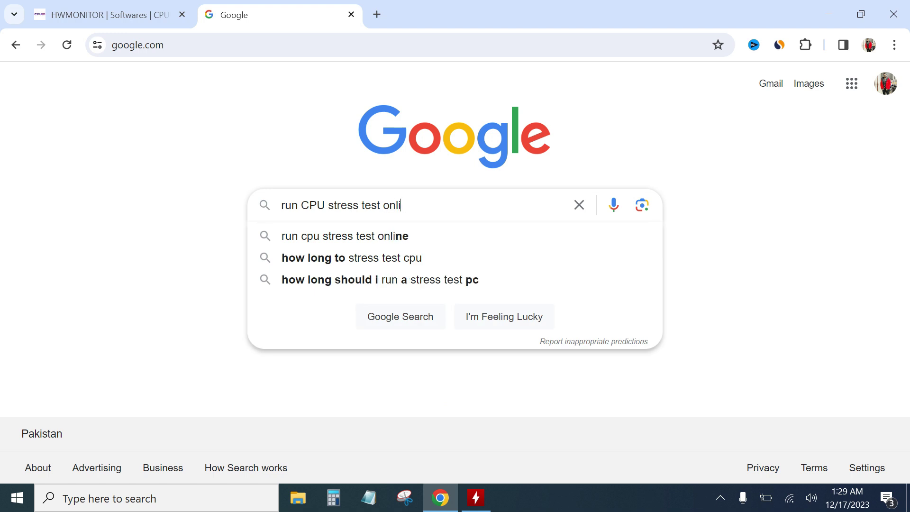
type("ne")
key("Return")
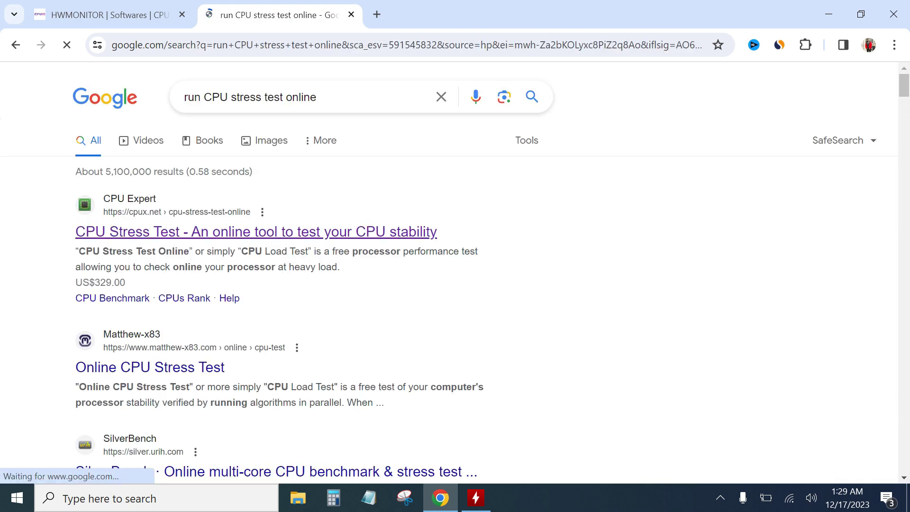
left_click(256, 232)
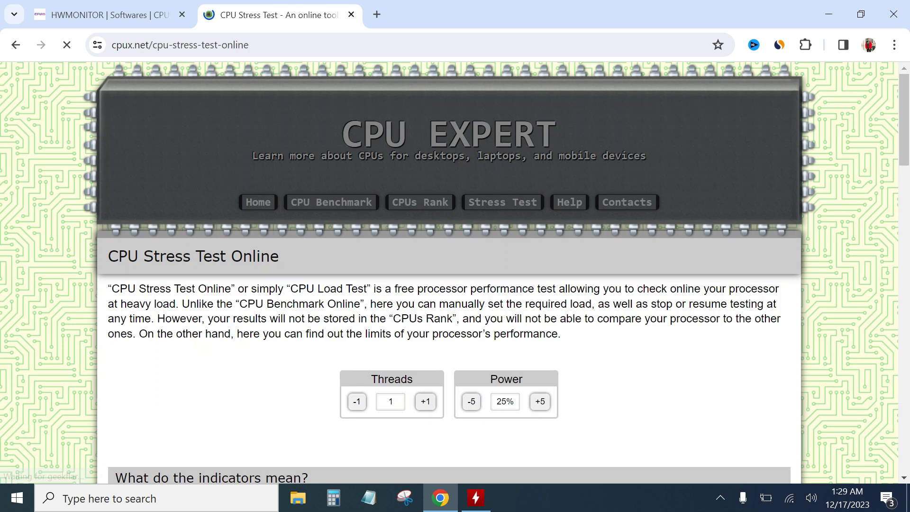
- Raise the CPU stress test's power to 40% and its threads to 4
scroll(455, 272, "down", 5)
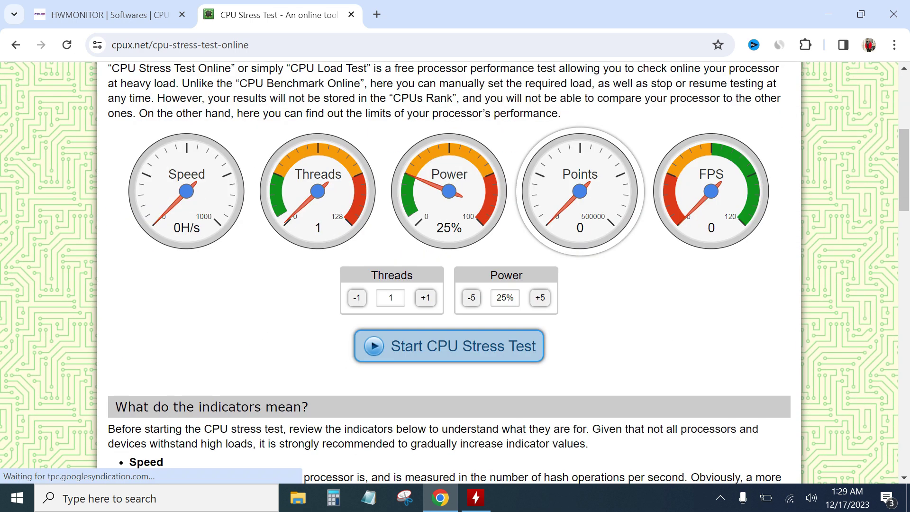
left_click(540, 297)
left_click(540, 297)
left_click(540, 297)
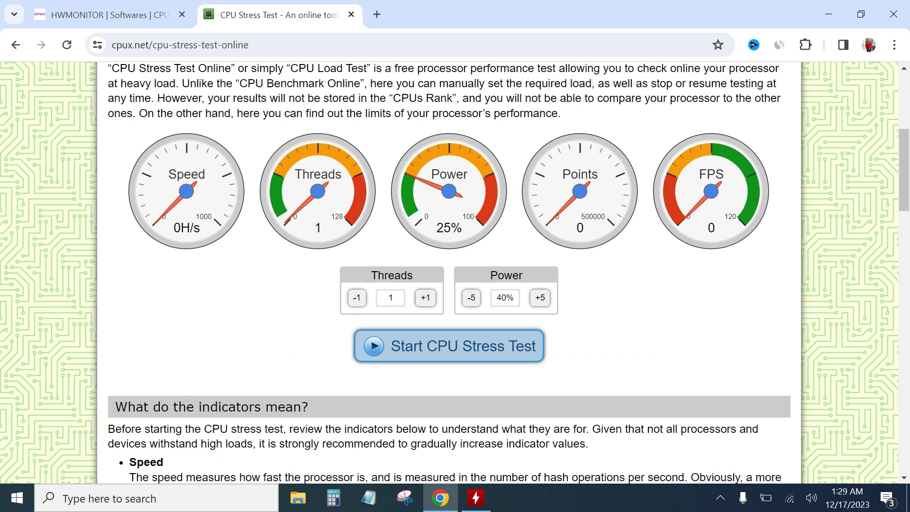
left_click(425, 298)
left_click(425, 297)
left_click(425, 297)
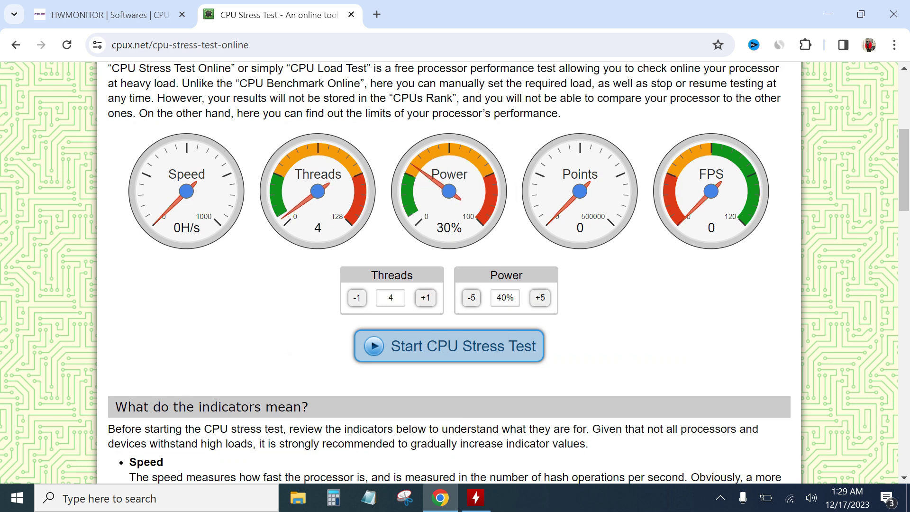
- Raise the stress test's power to 75% and start the CPU stress test
left_click(540, 297)
left_click(540, 298)
left_click(540, 297)
left_click(540, 297)
left_click(540, 297)
left_click(540, 297)
left_click(540, 297)
left_click(449, 346)
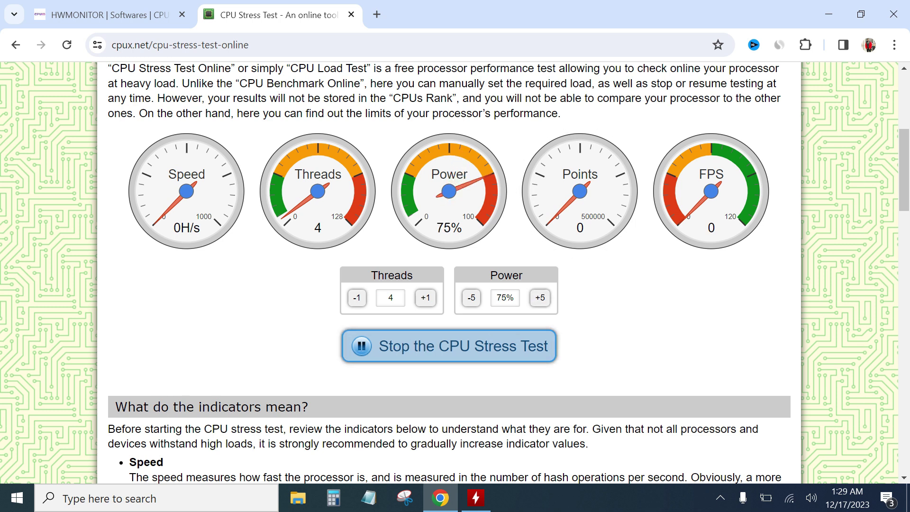
scroll(449, 346, "up", 1)
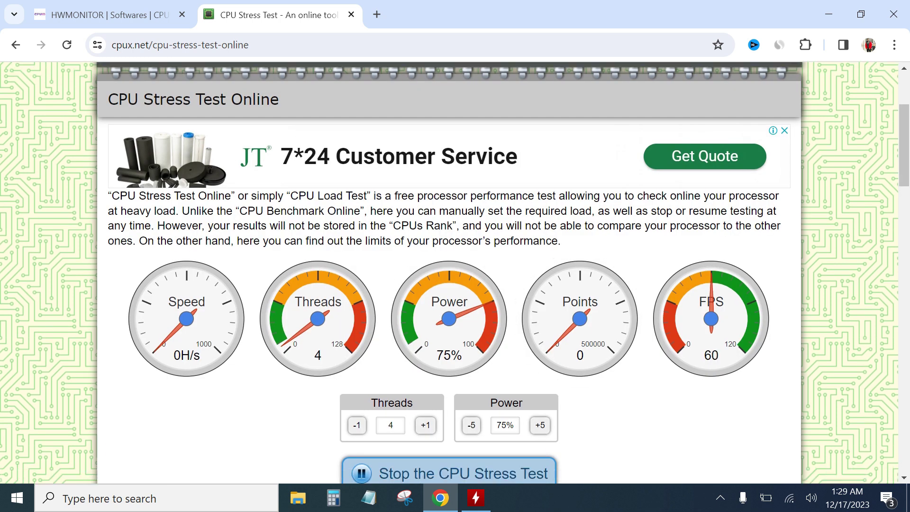
- Switch to HWMonitor to check the processor's temperatures, powers and utilization under load, and minimize its window
key("alt+Tab")
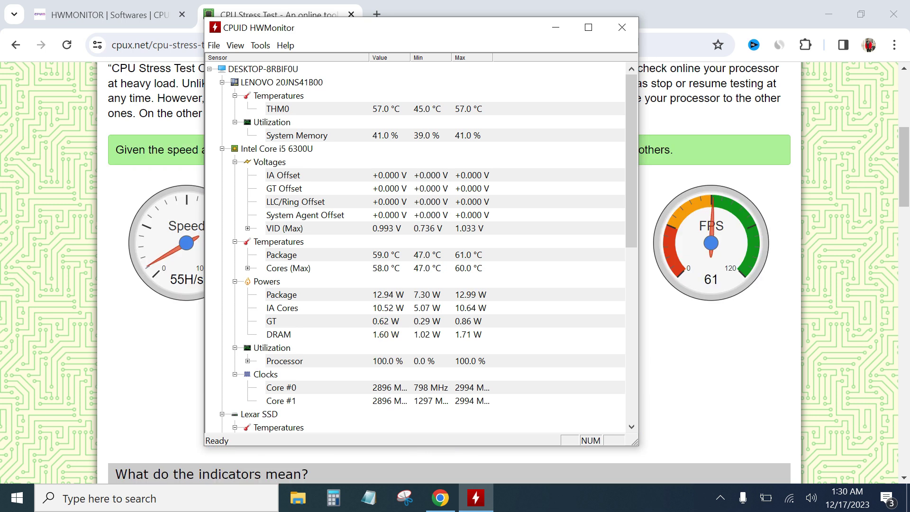
left_click(557, 27)
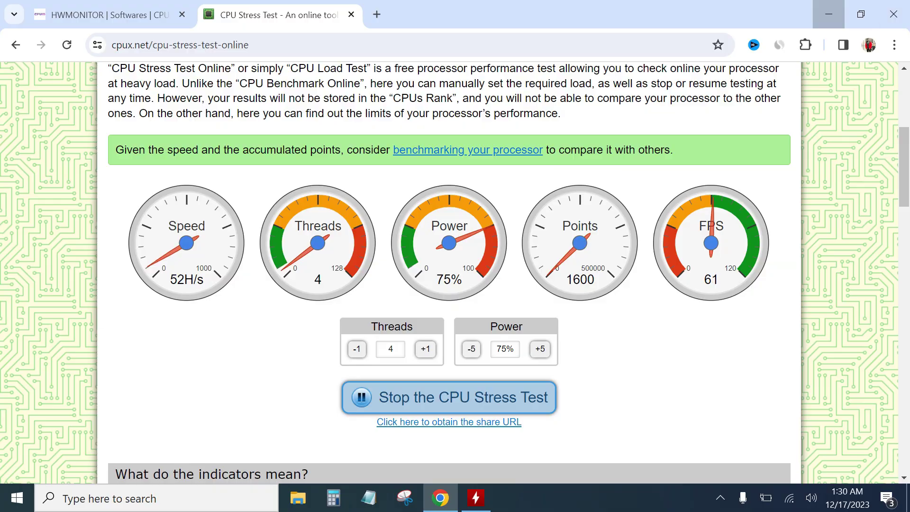
- Minimize the Chrome window and refresh the desktop
left_click(829, 14)
right_click(315, 183)
left_click(352, 225)
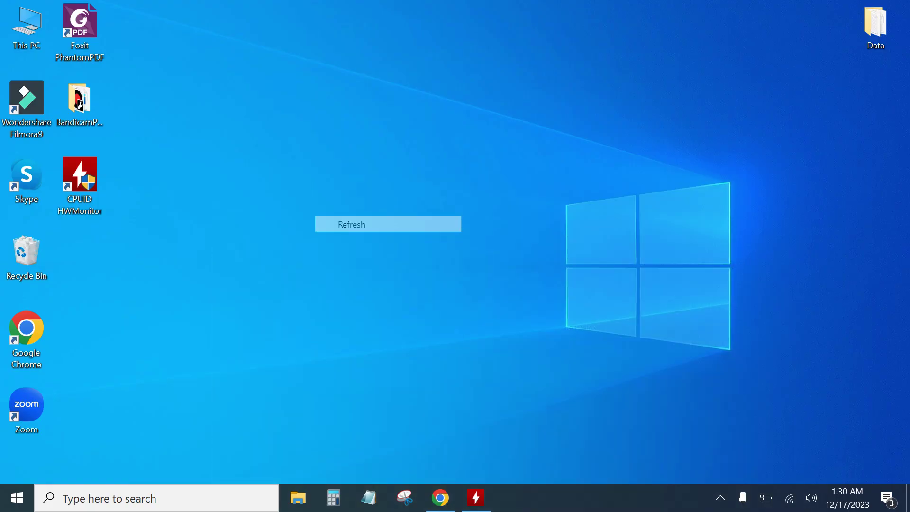